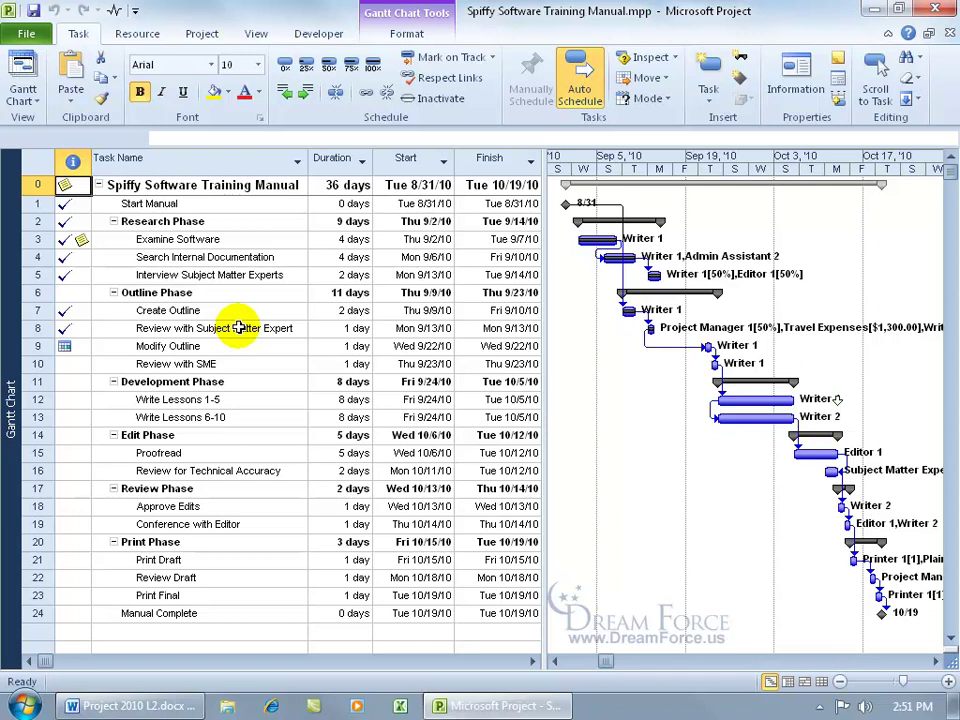
Step: Start a new Crosstab report from the Custom reports list
click(201, 34)
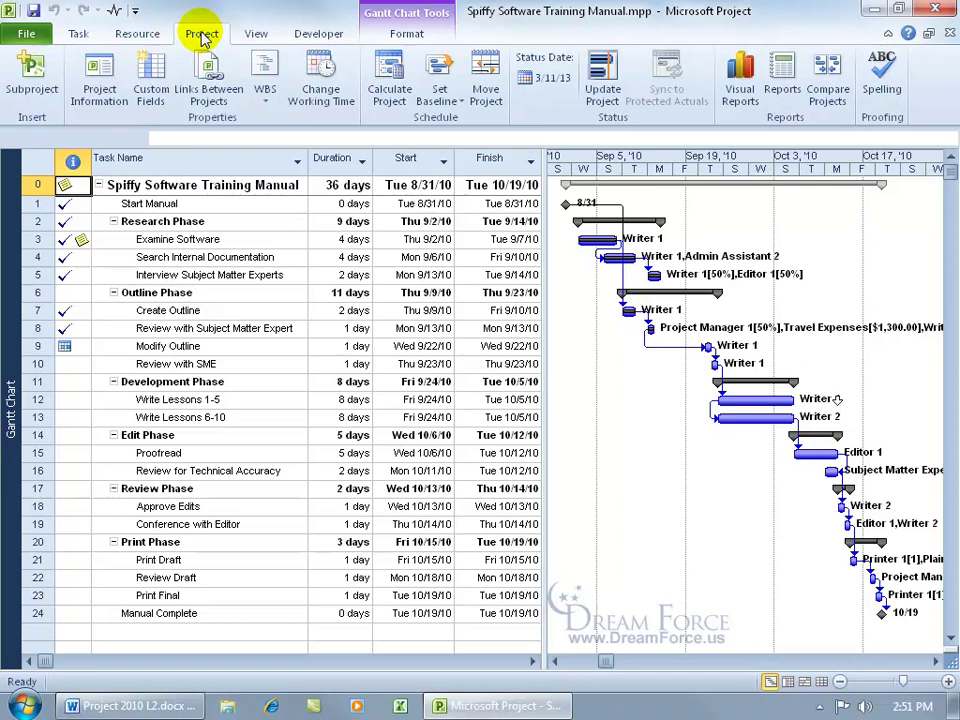
click(782, 90)
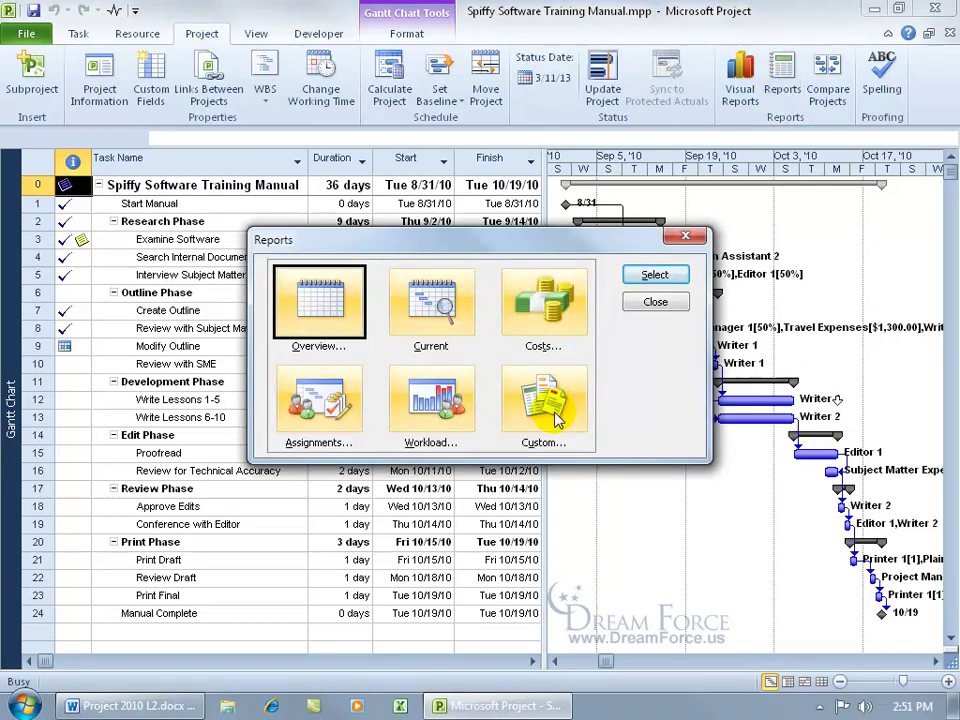
double_click(557, 420)
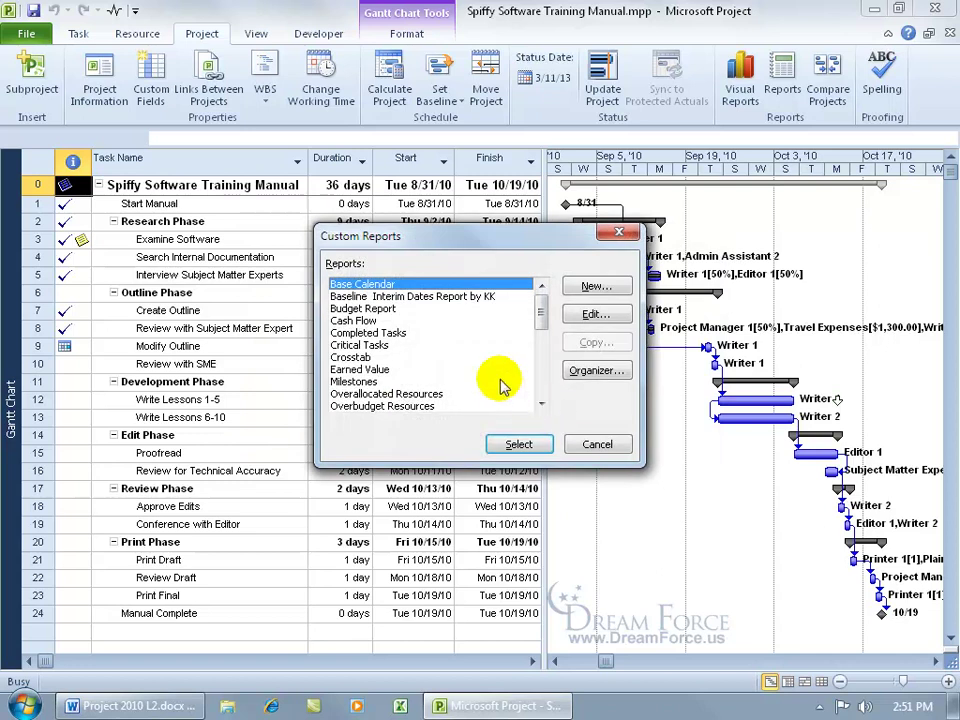
click(591, 292)
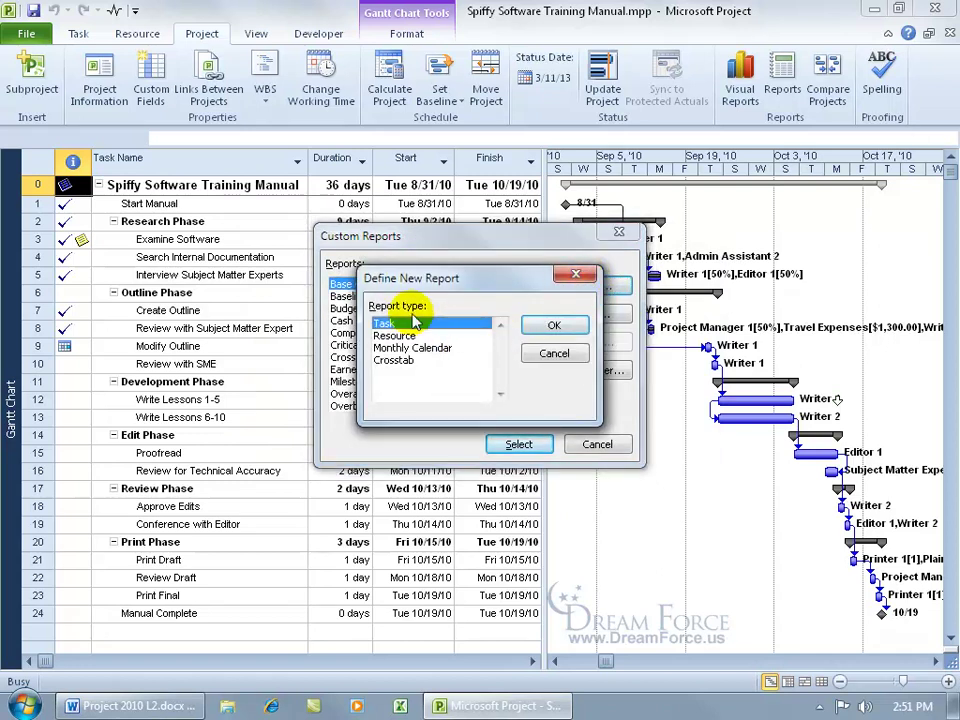
click(398, 364)
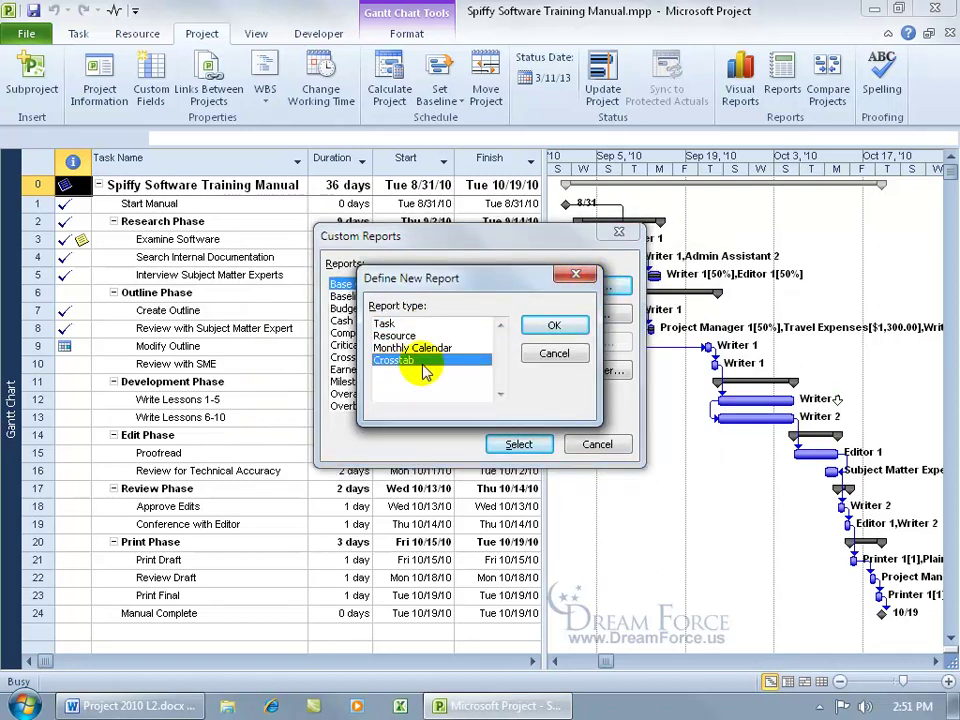
Step: Name the crosstab 'Tasks & Costs Report' with Months columns, Tasks rows, Cost values and resource assignments
click(553, 326)
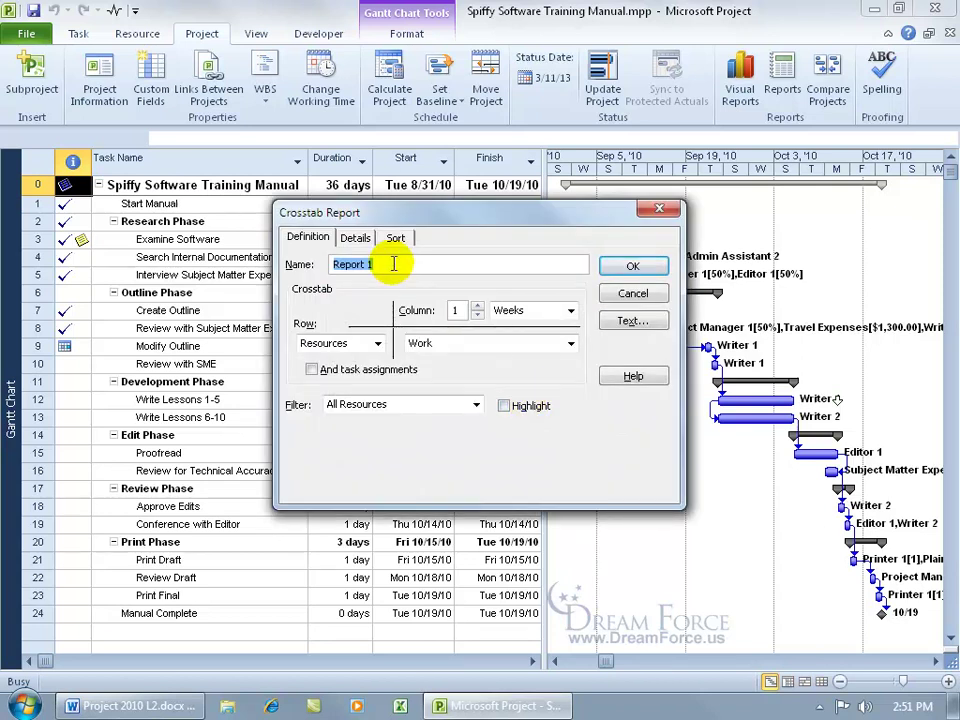
text(Tasks & Costs Rep)
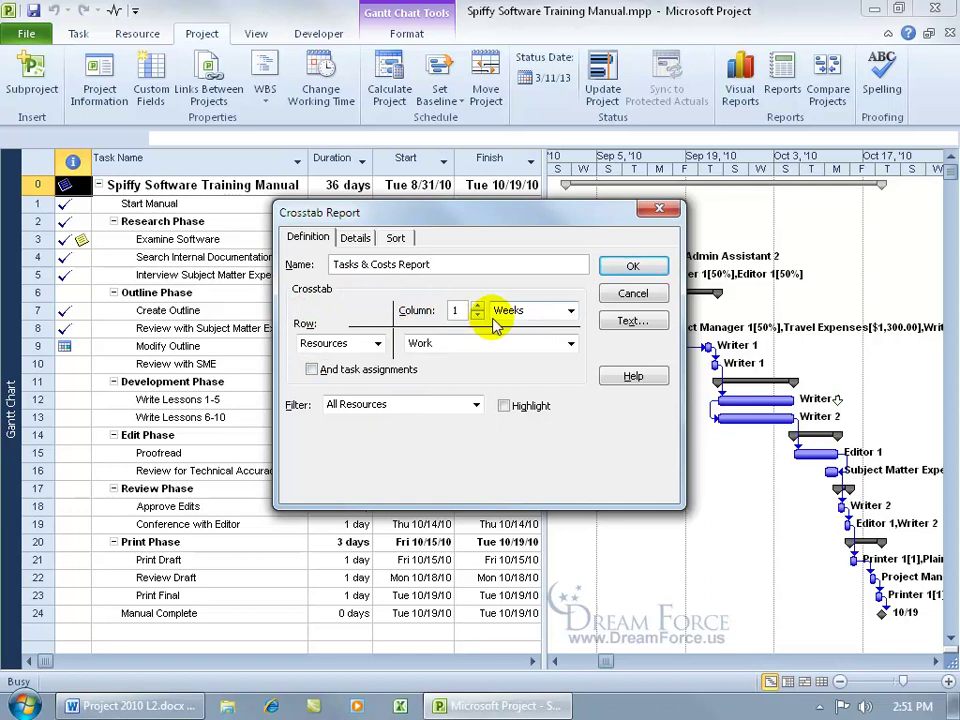
click(570, 311)
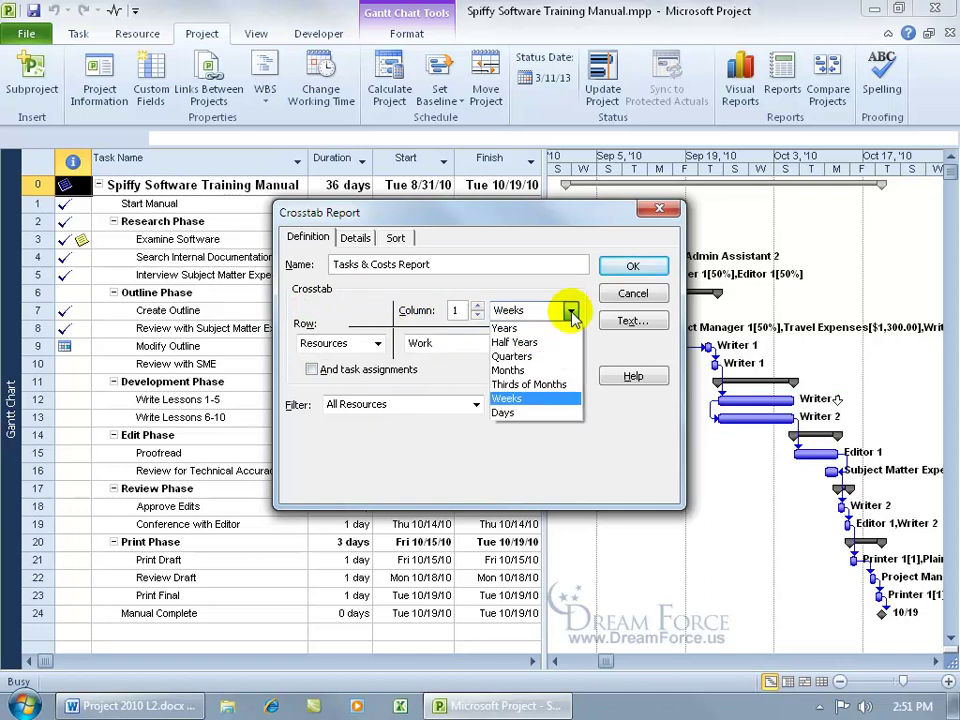
click(512, 370)
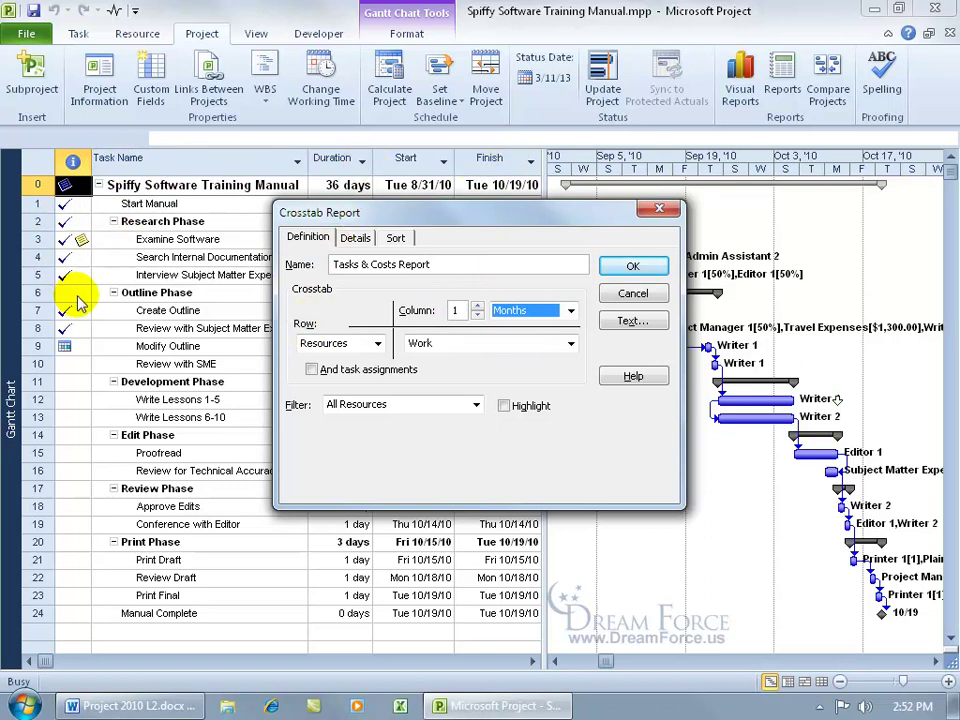
click(377, 343)
click(364, 361)
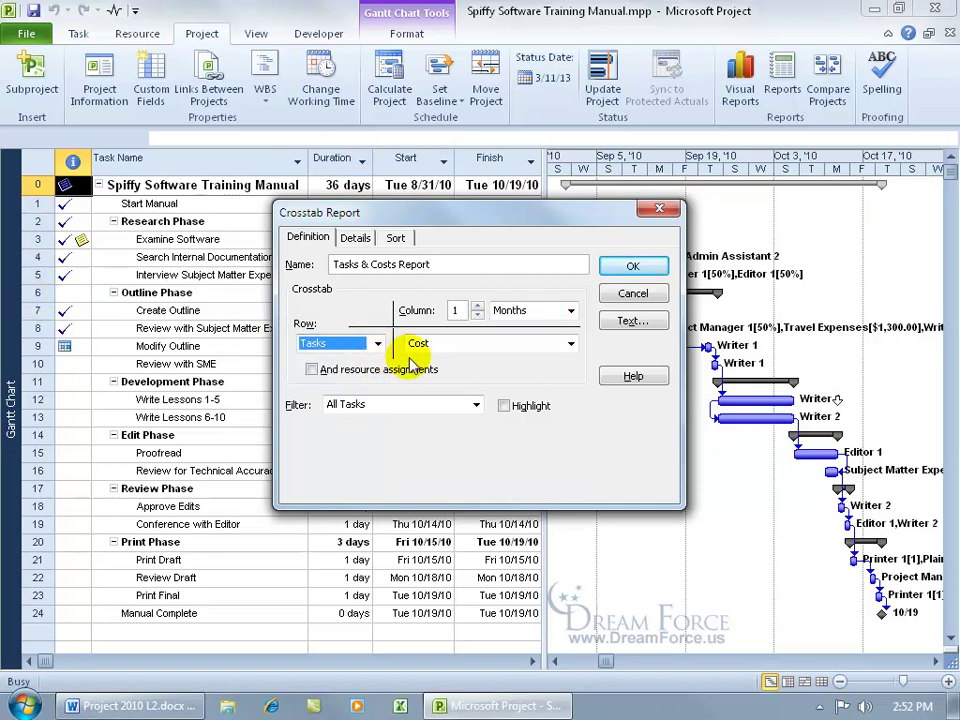
click(572, 344)
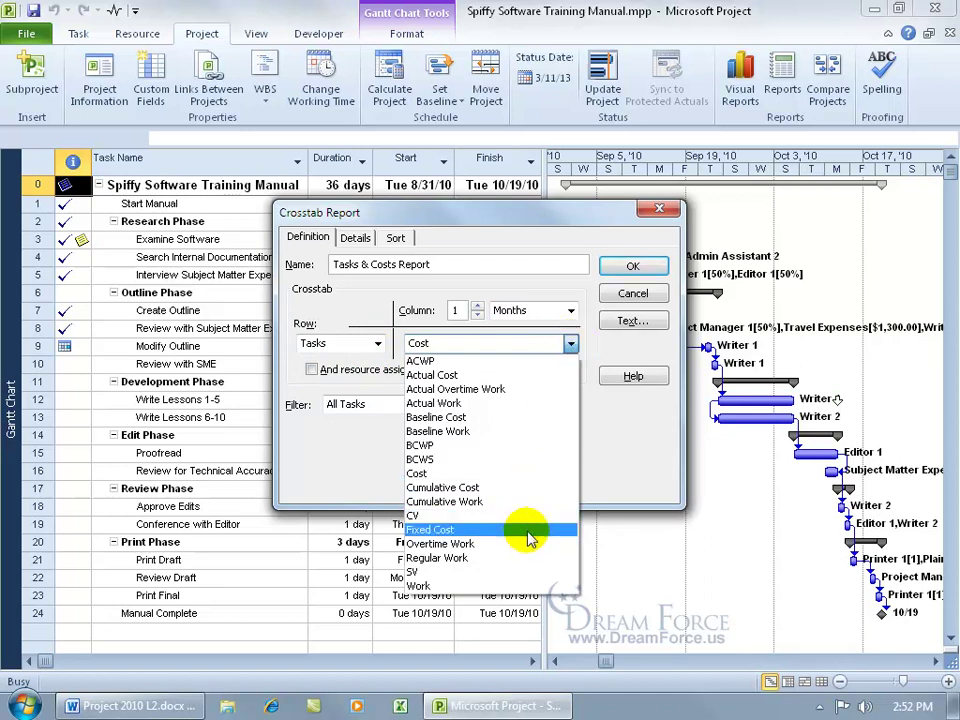
click(596, 394)
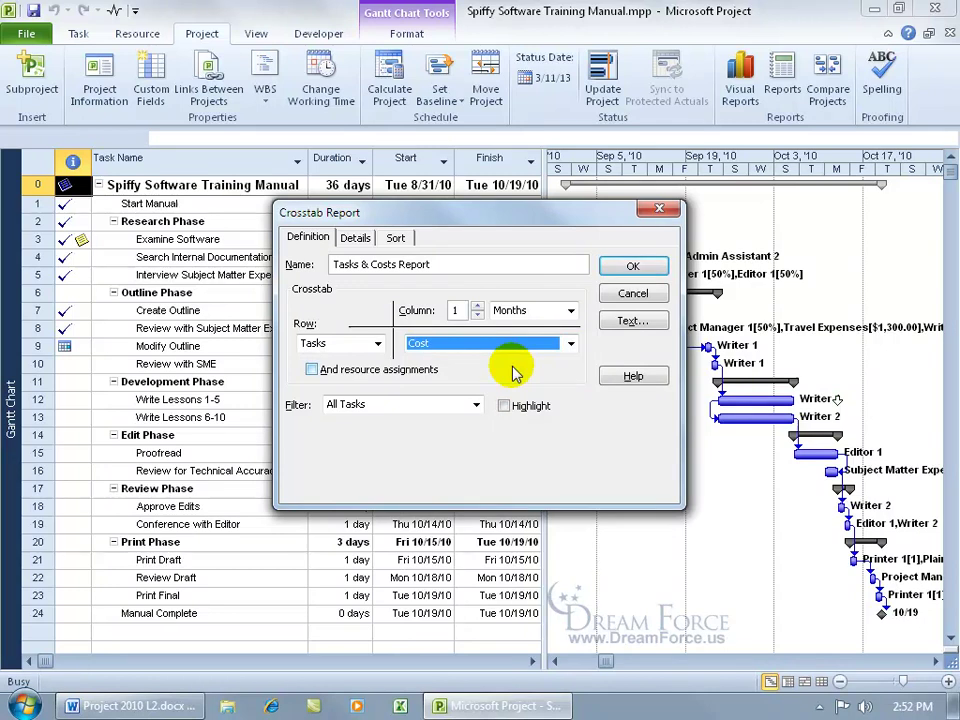
click(311, 369)
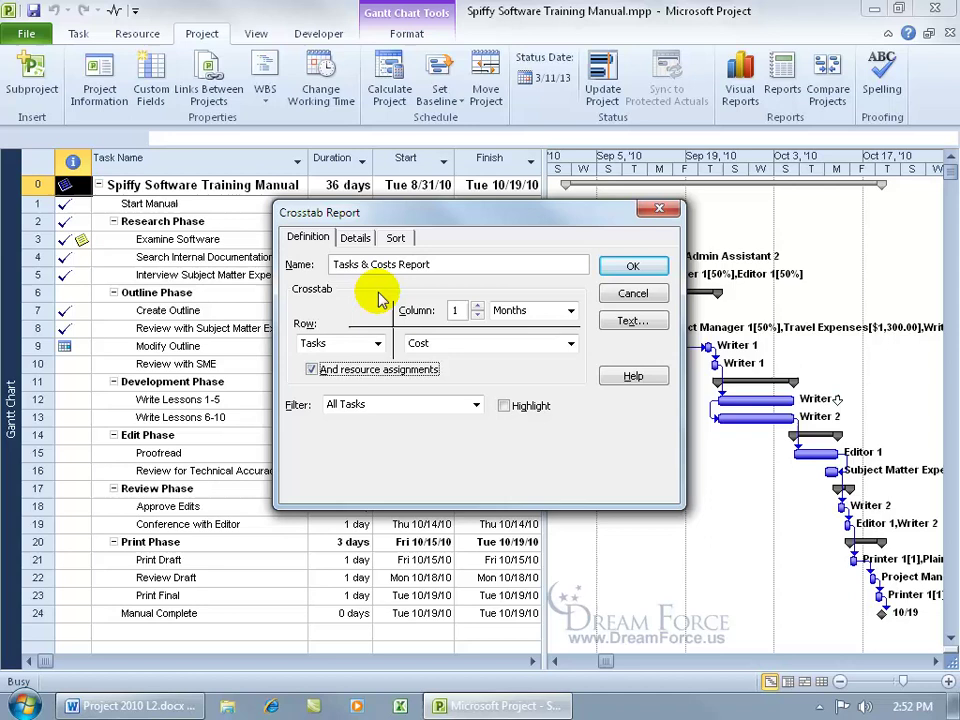
Step: Turn on gridlines between tasks and set the report text size to 10
click(357, 239)
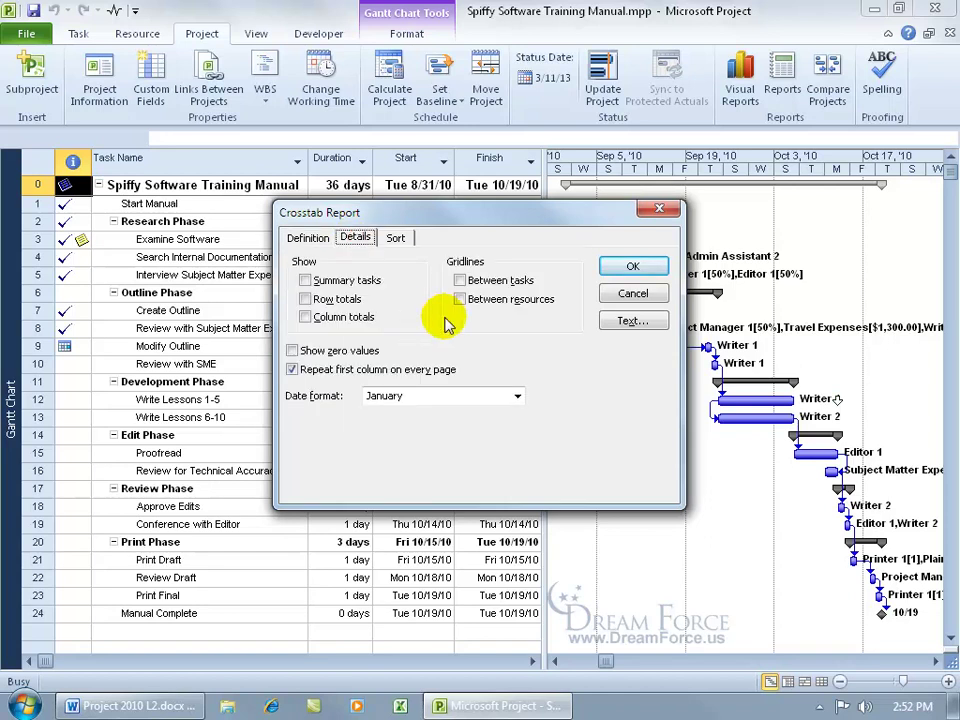
click(459, 280)
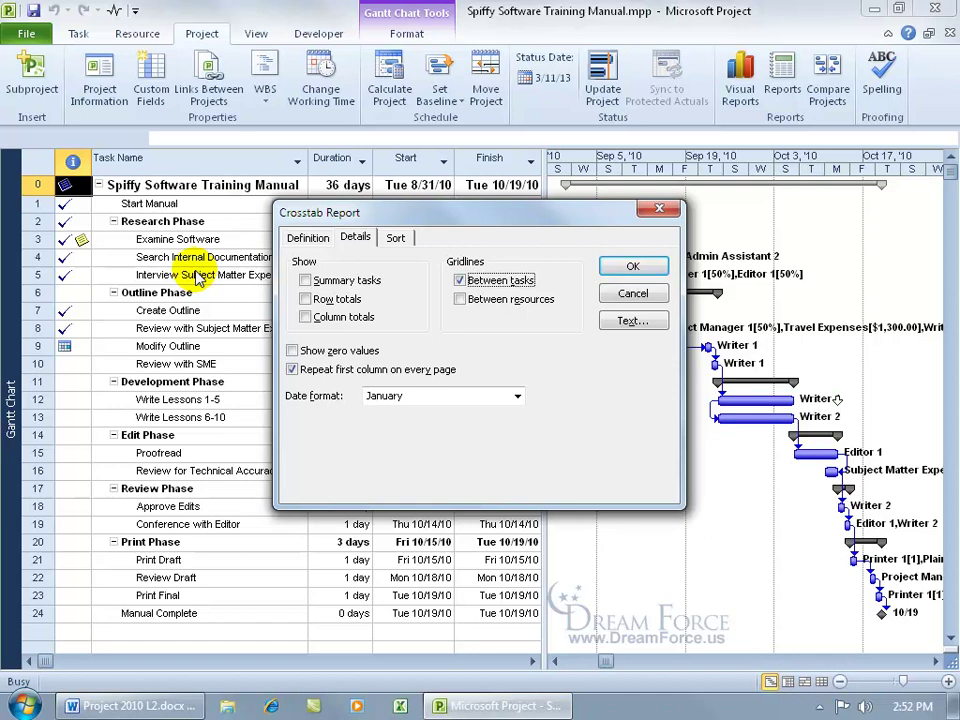
click(622, 320)
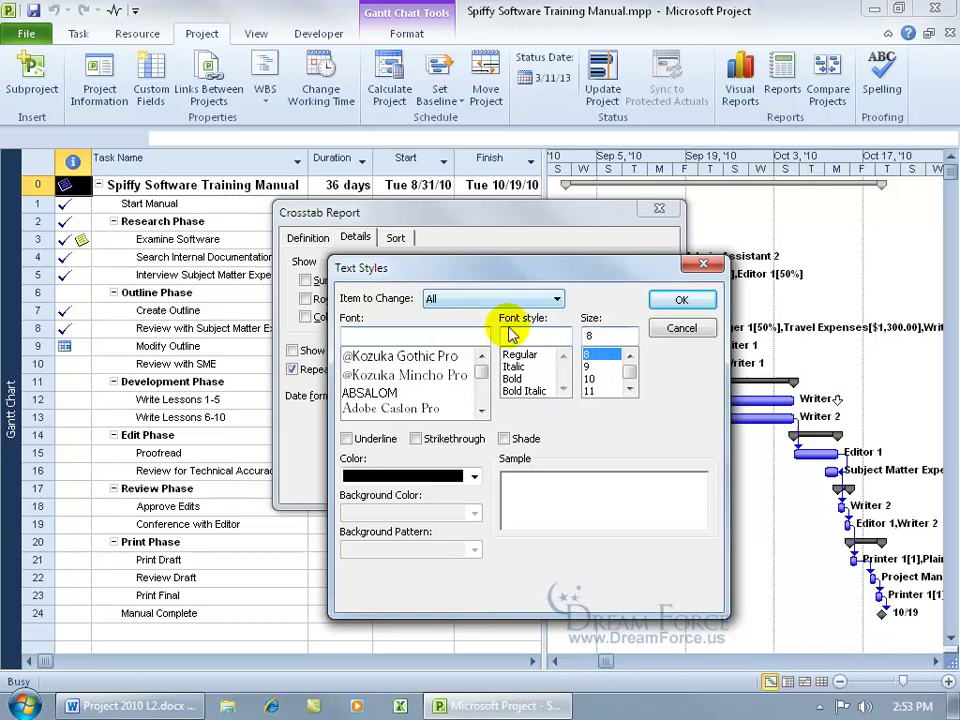
click(598, 379)
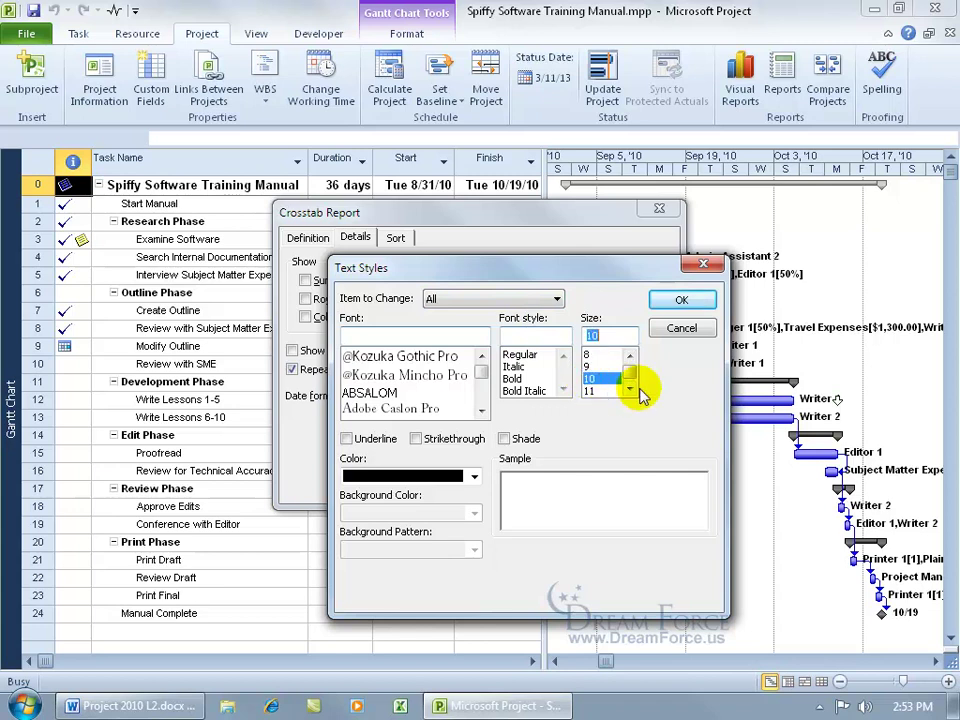
click(681, 300)
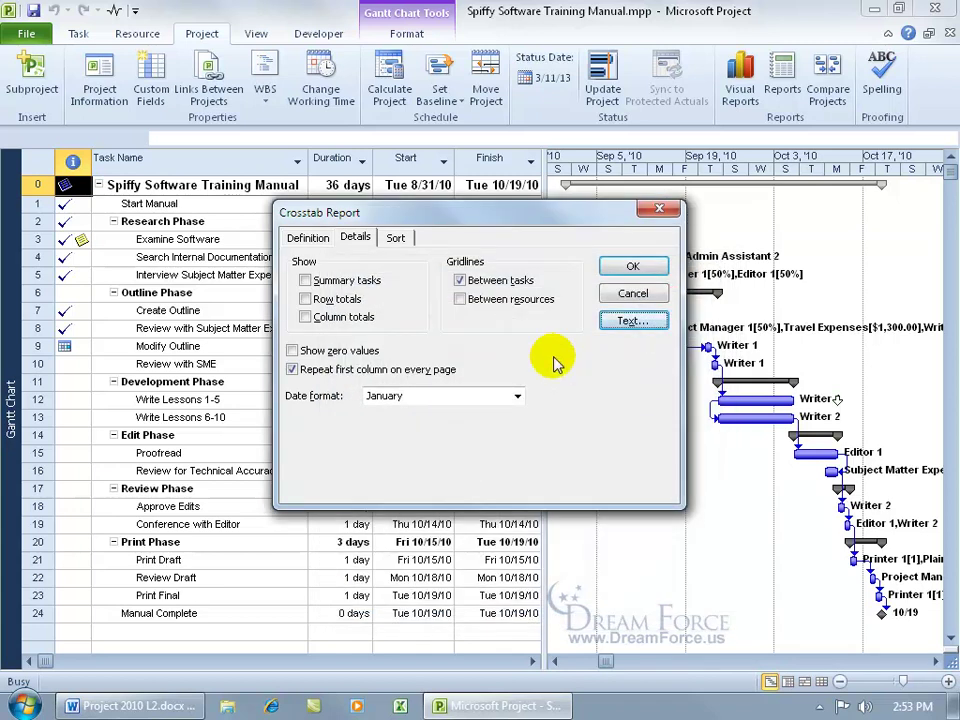
Step: Try Task Calendar as the sort field, then keep the report sorted by ID
click(397, 238)
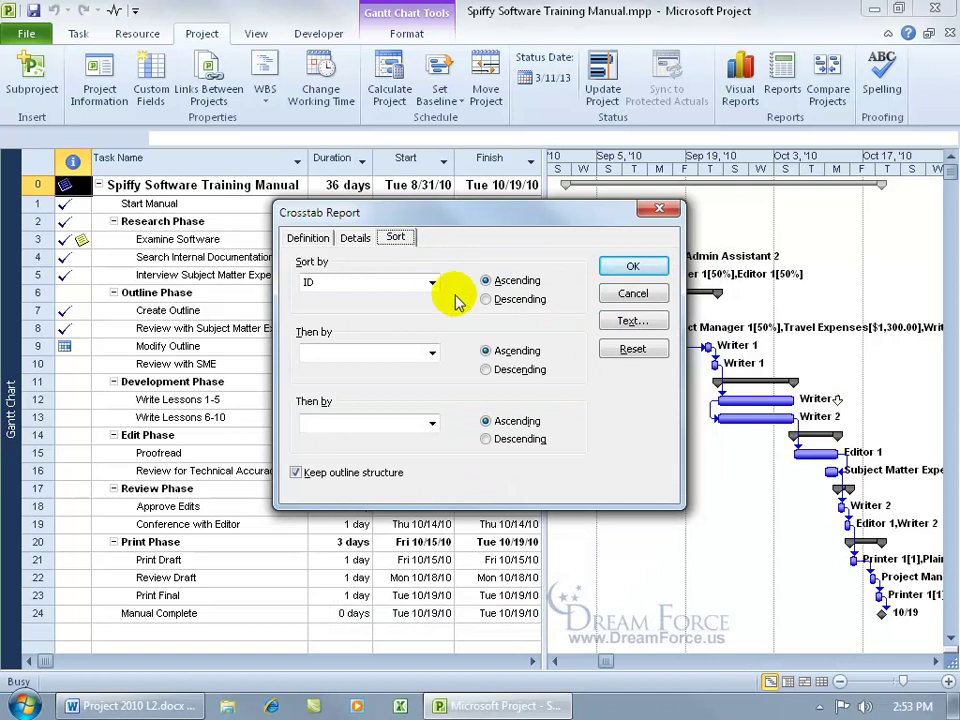
click(432, 283)
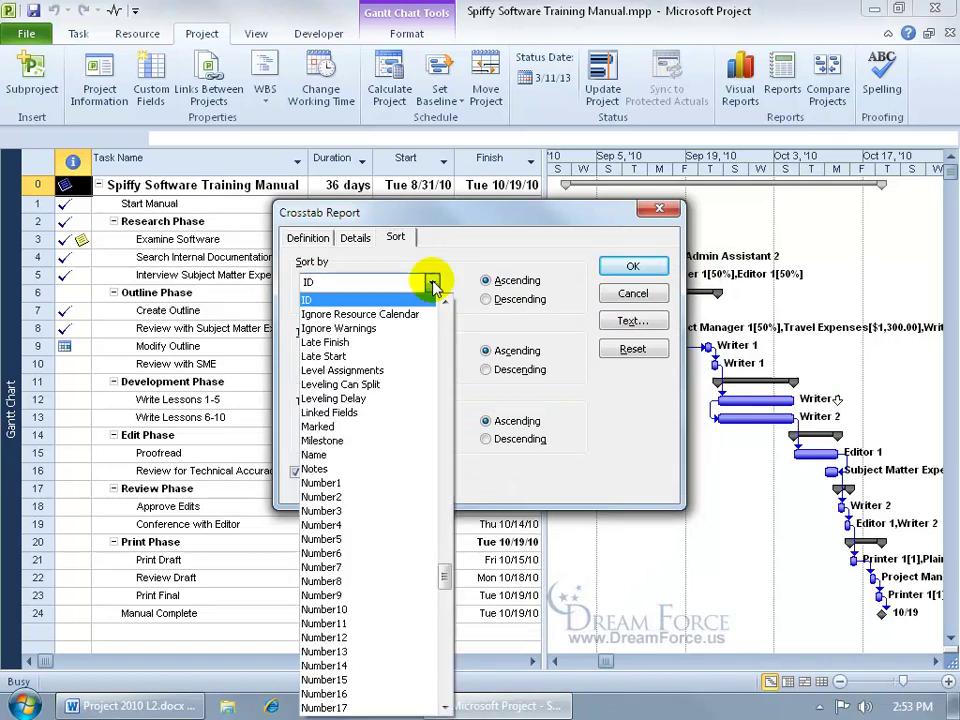
key(t)
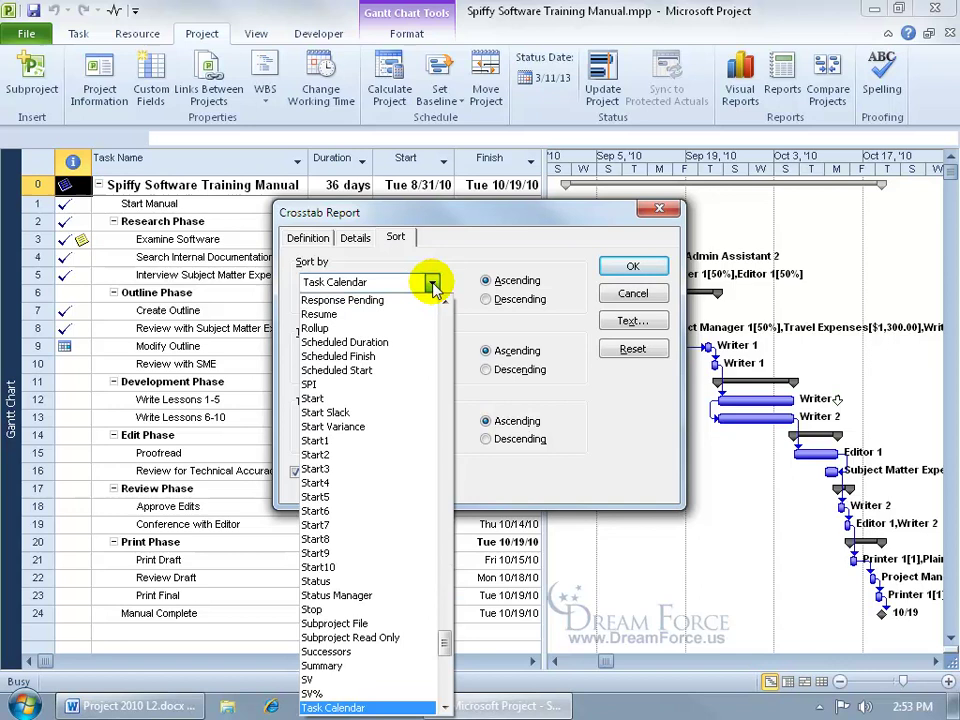
click(443, 707)
drag(443, 707, 440, 705)
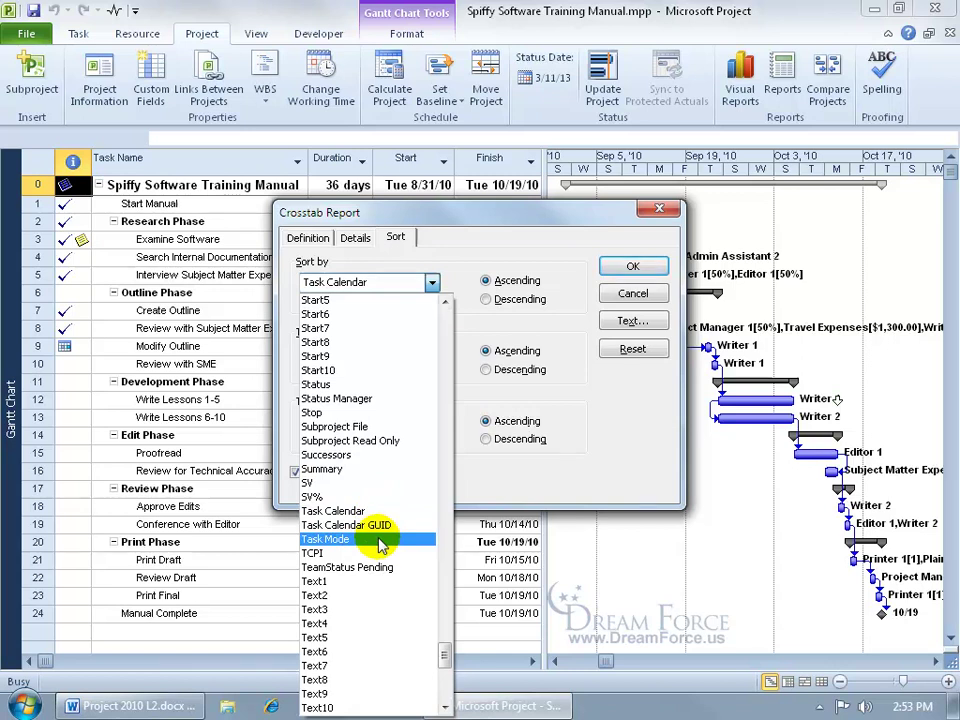
click(452, 255)
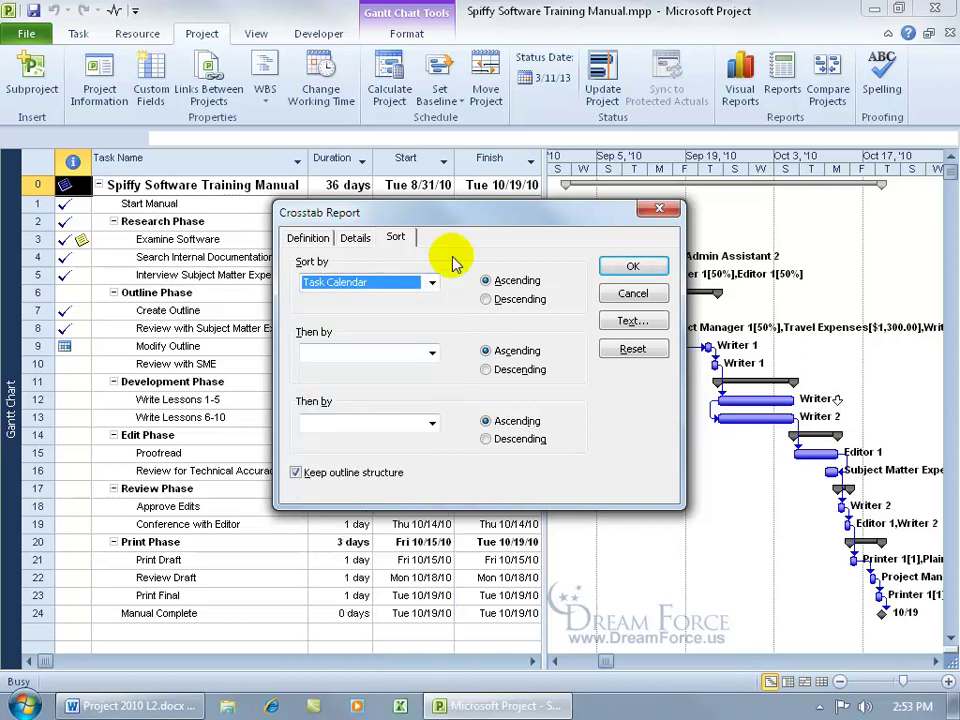
click(433, 282)
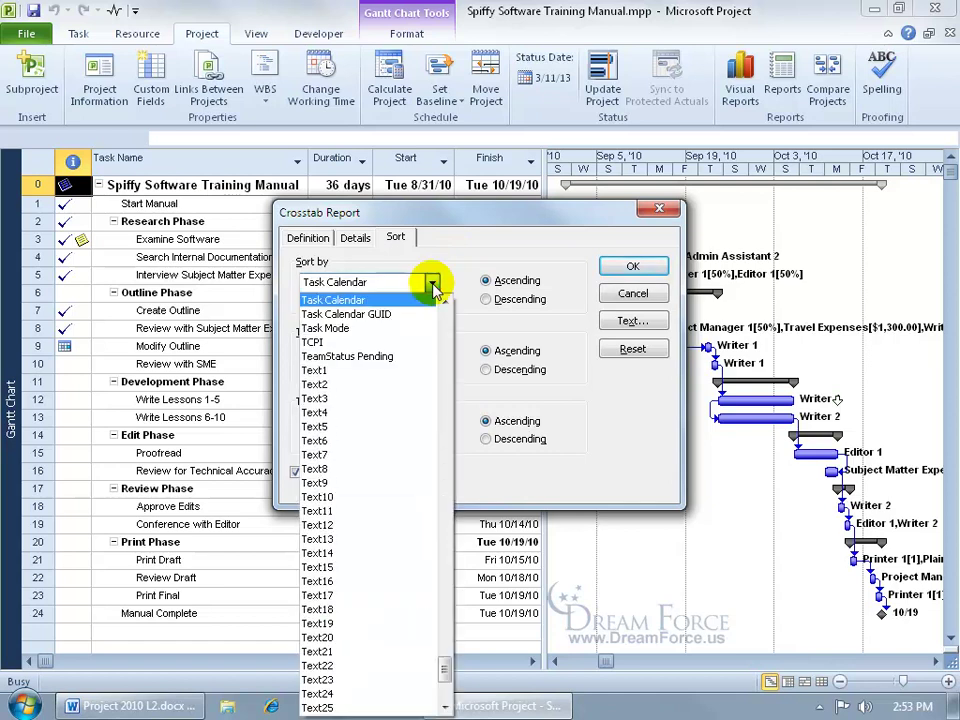
key(i)
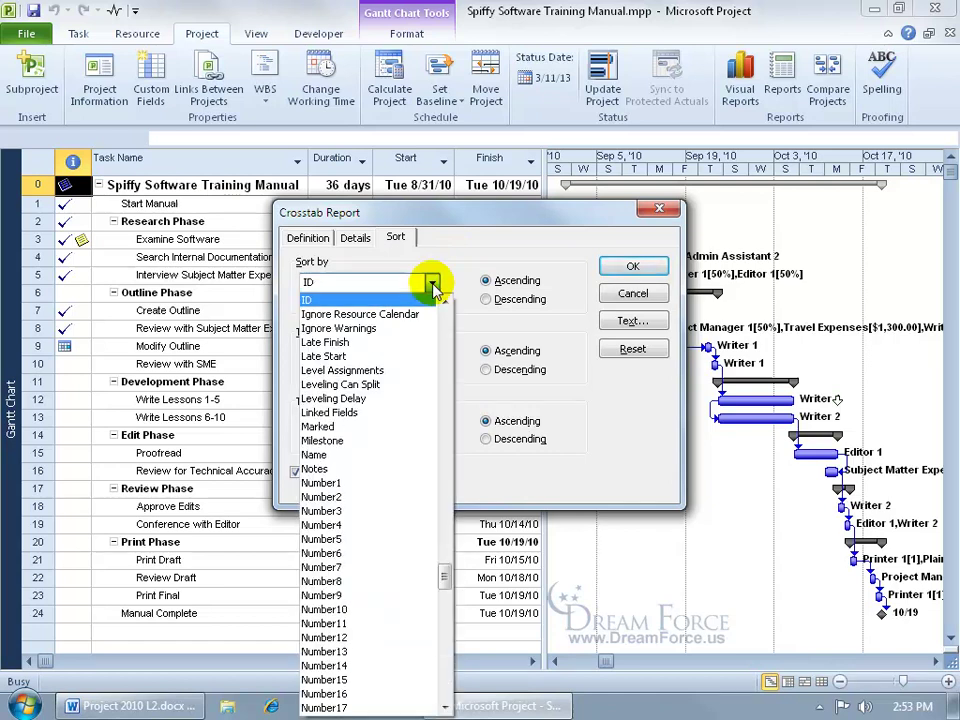
click(355, 298)
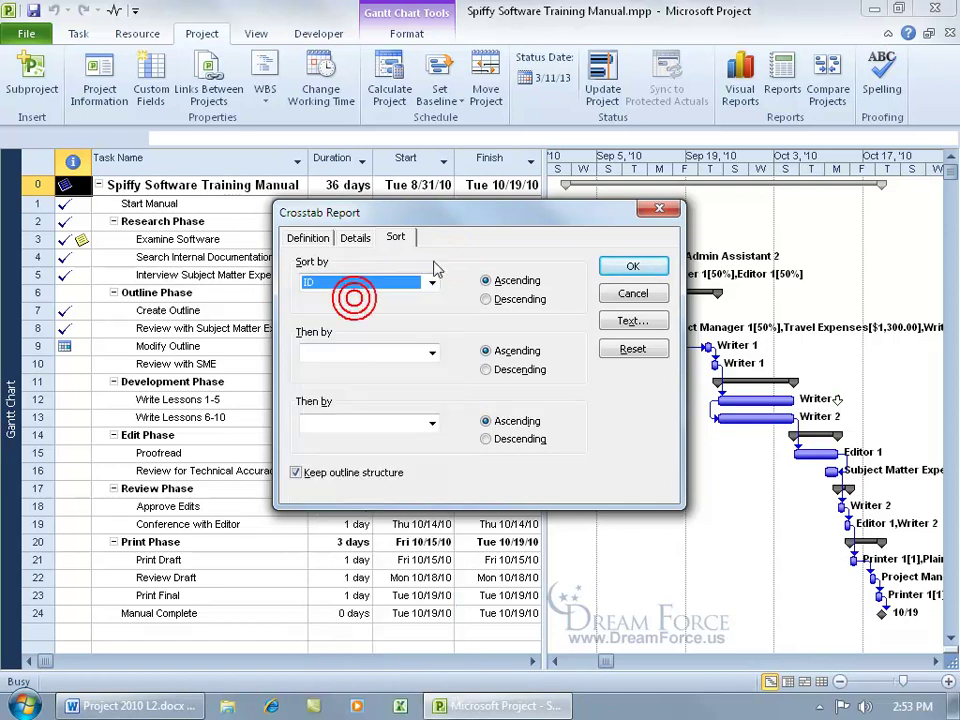
Step: Save the Tasks & Costs Report definition and open it in print preview
click(312, 238)
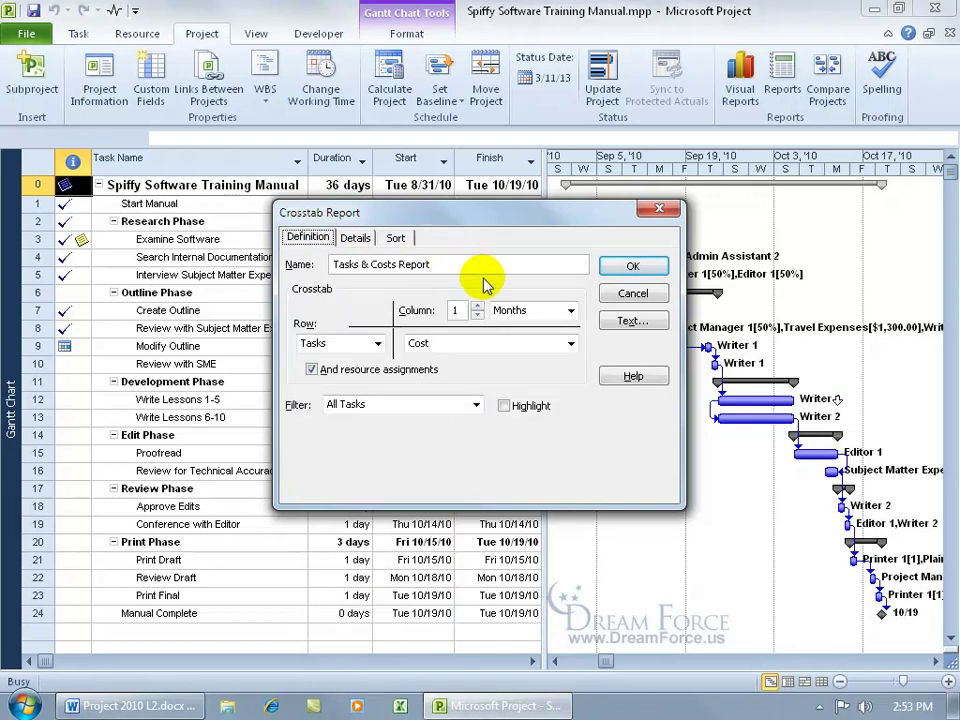
click(628, 267)
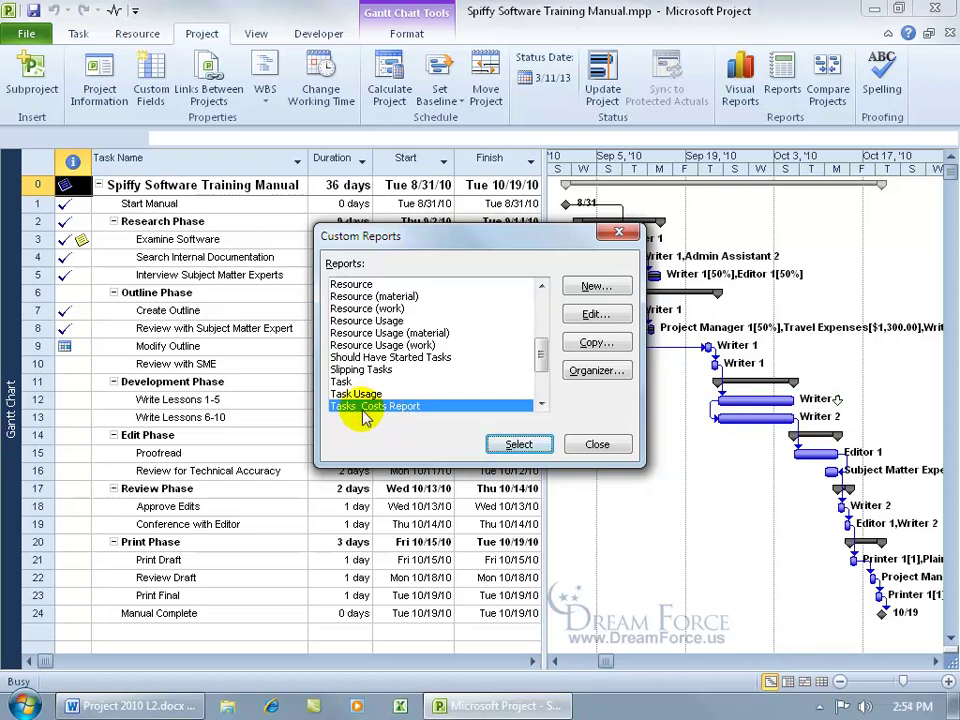
click(516, 444)
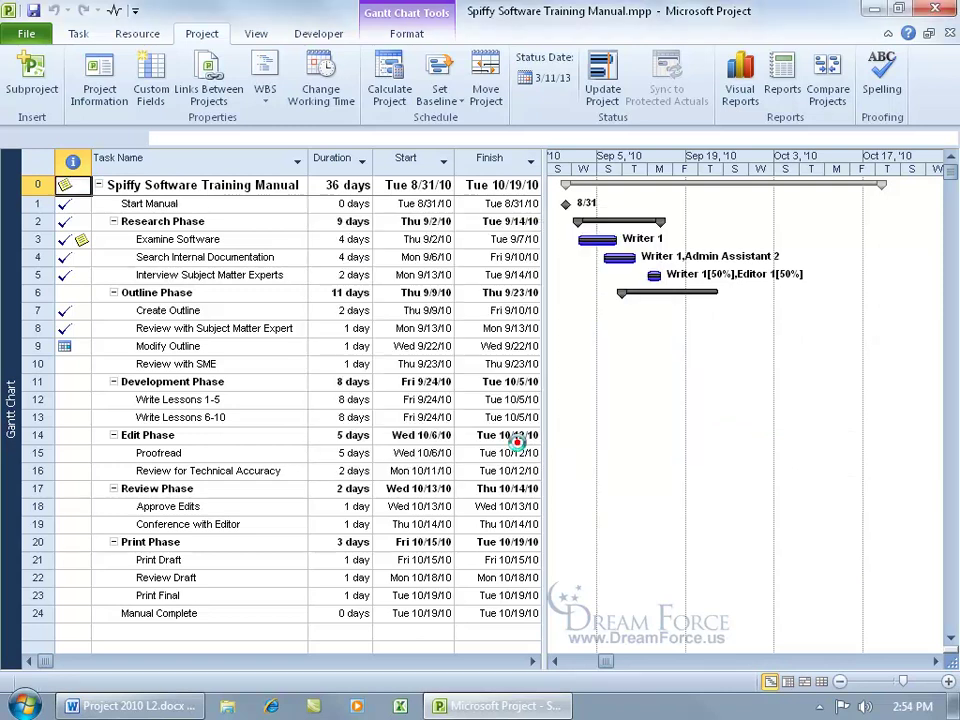
Step: Zoom into page 1 to read September costs, e.g. $1,660.00 for Review with Subject Matter Expert
click(696, 135)
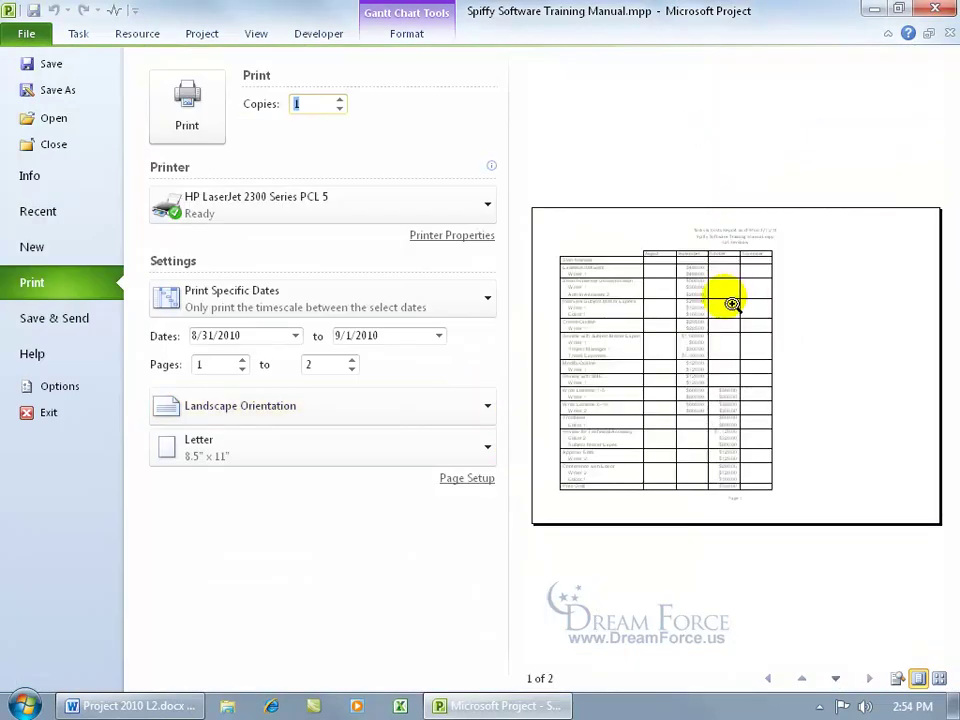
click(634, 373)
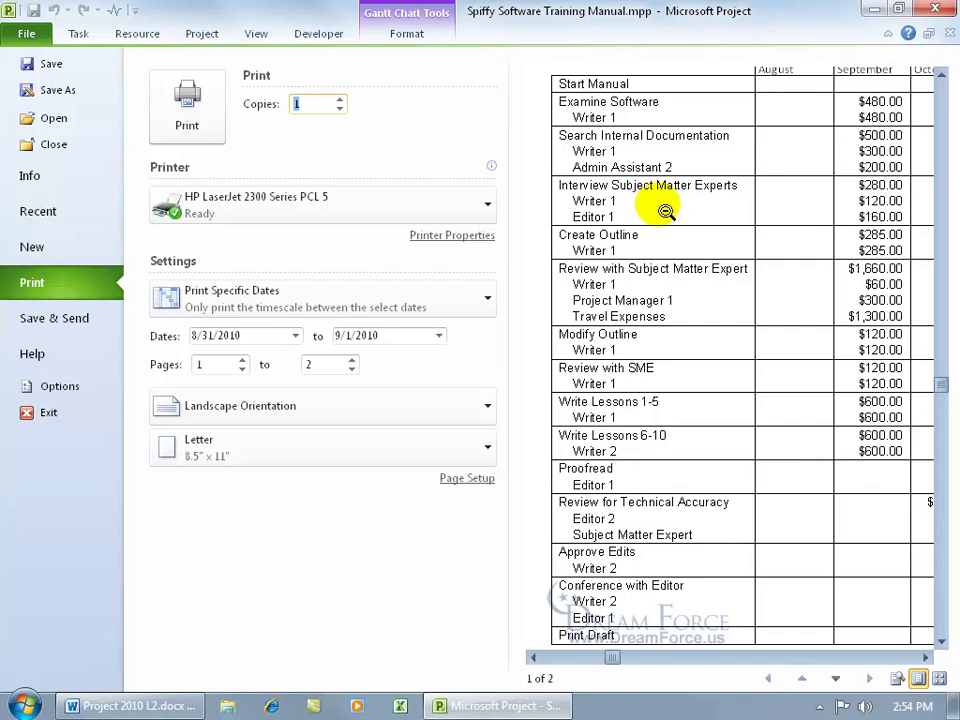
click(924, 657)
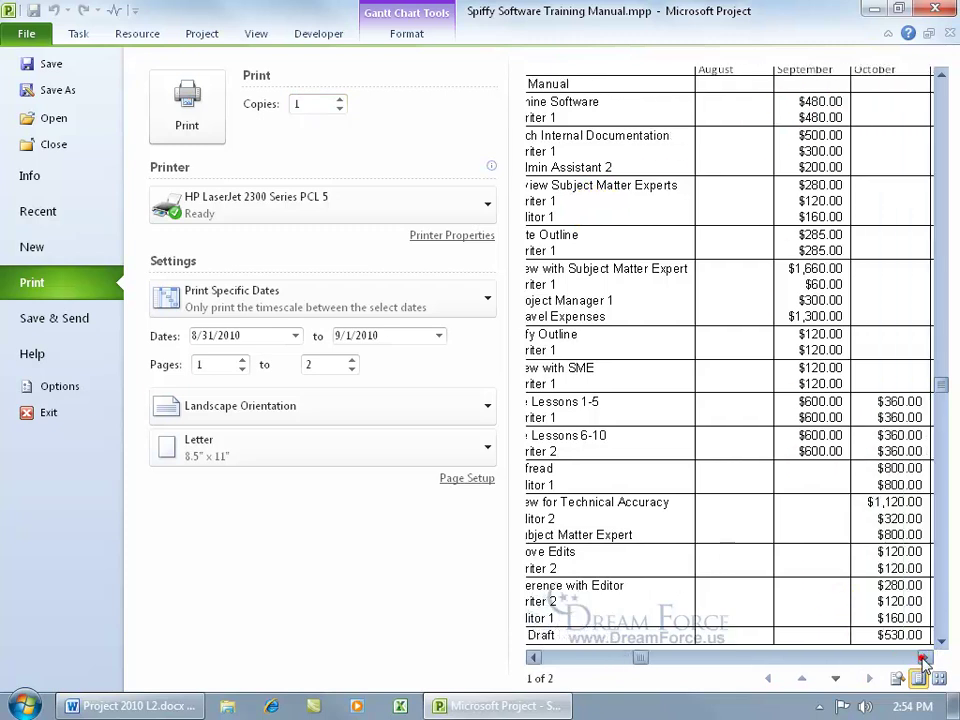
click(940, 74)
click(940, 74)
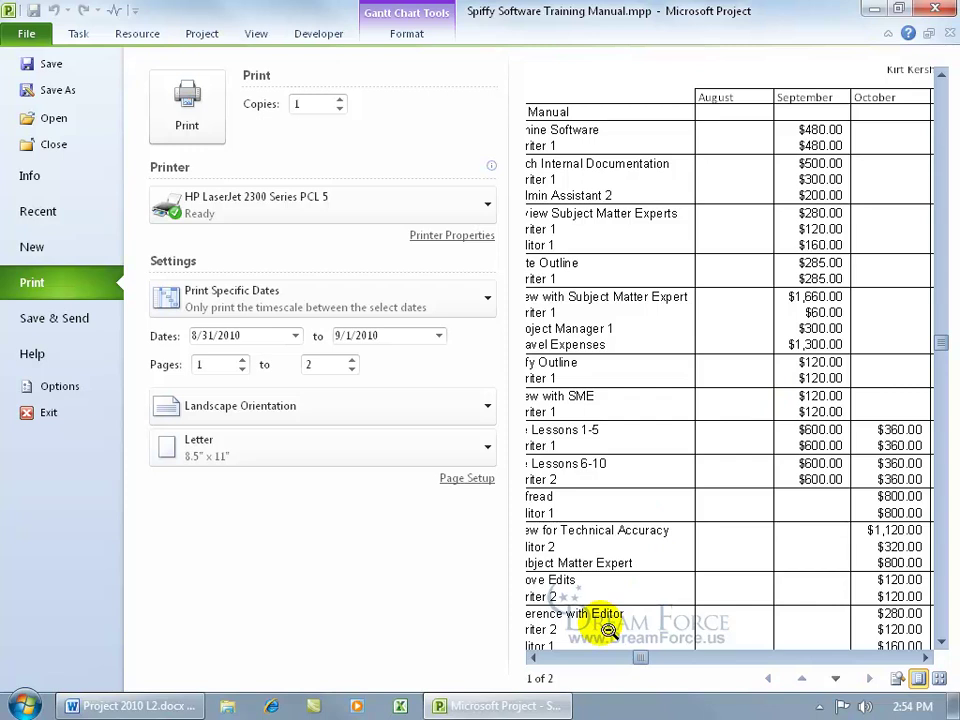
click(532, 657)
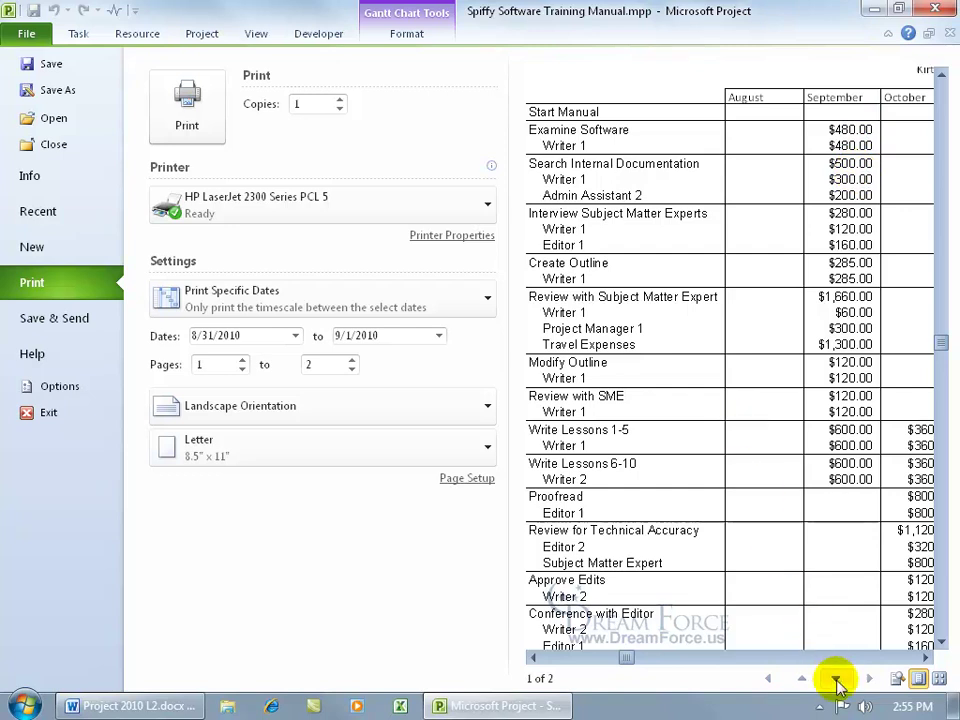
Step: Go to page 2 and zoom in on October costs, e.g. $880.00 for Review Draft
click(836, 680)
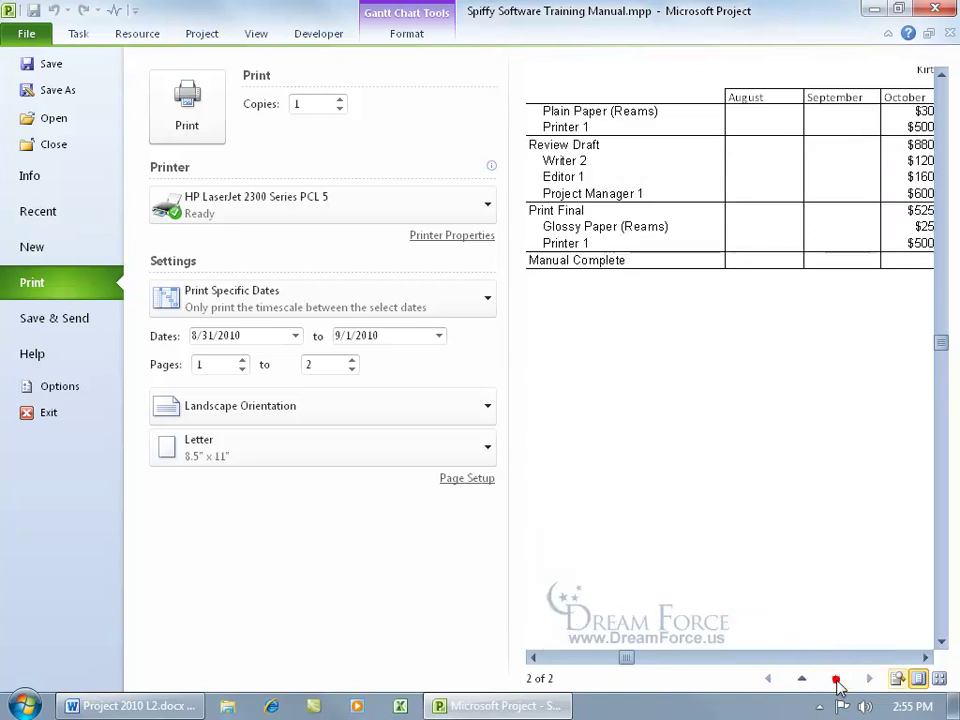
click(776, 200)
click(755, 308)
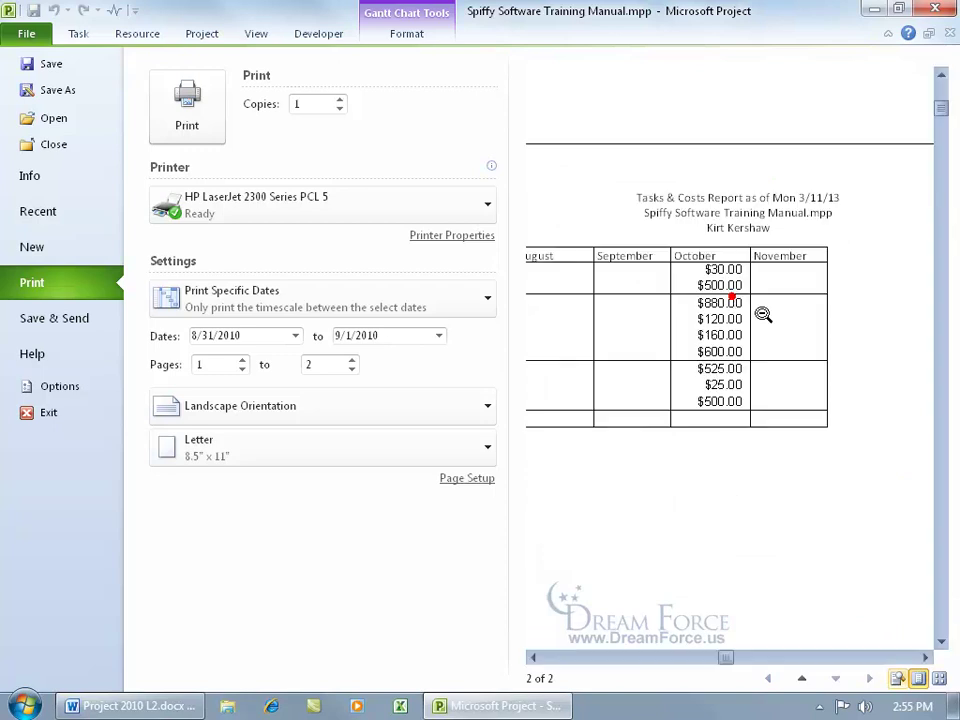